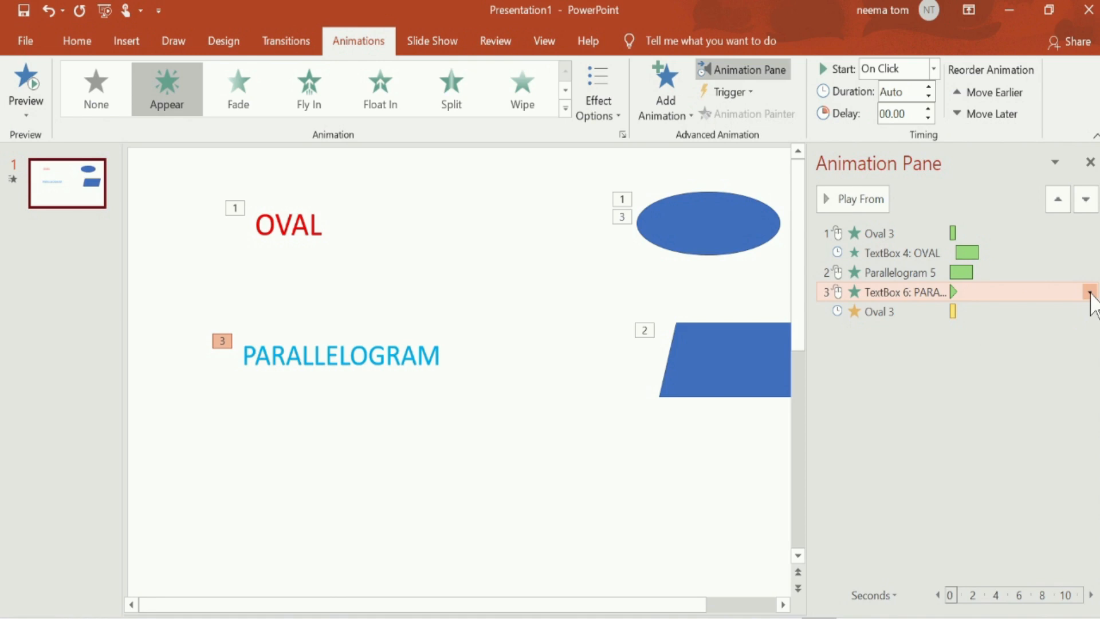
left_click(1089, 293)
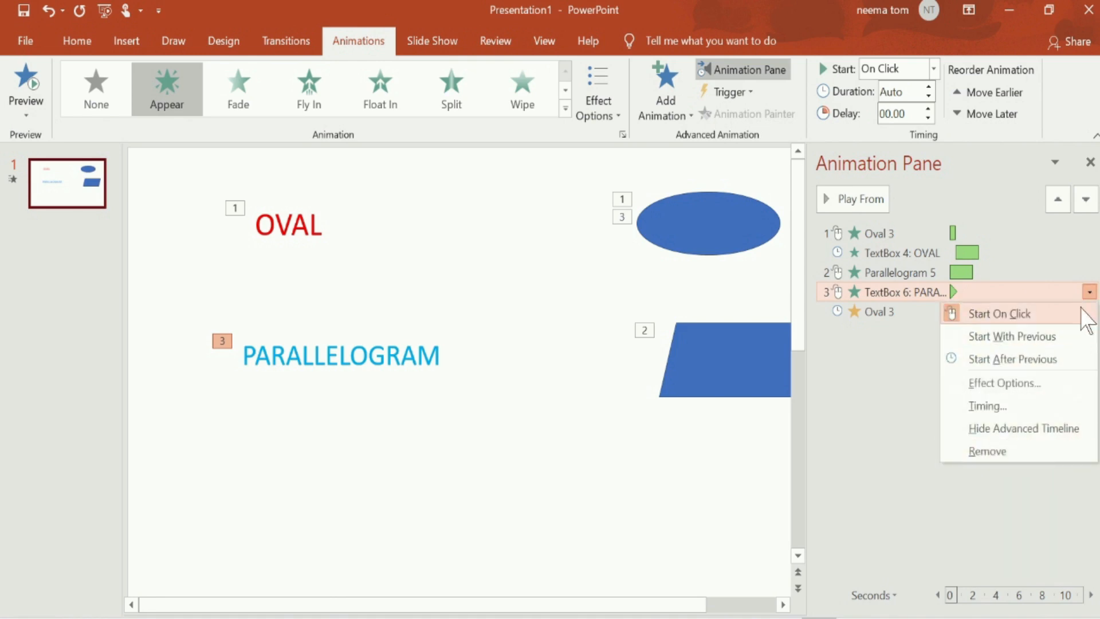
left_click(1043, 256)
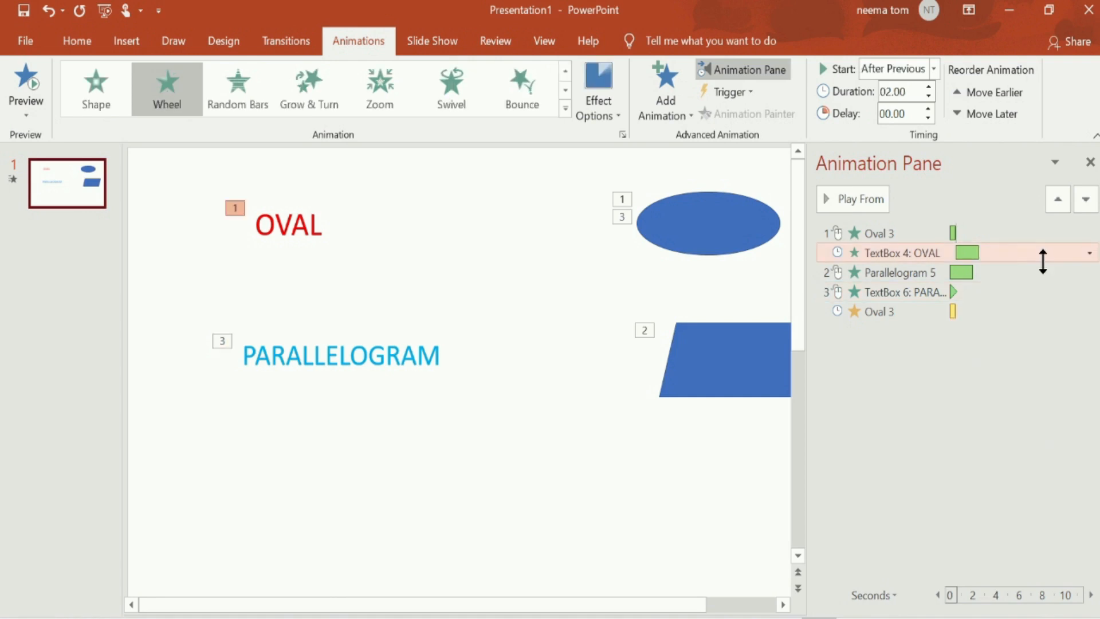
Move the Parallelogram 5 Swivel animation to the first place in the animation order and preview the slide's animations
left_click(963, 274)
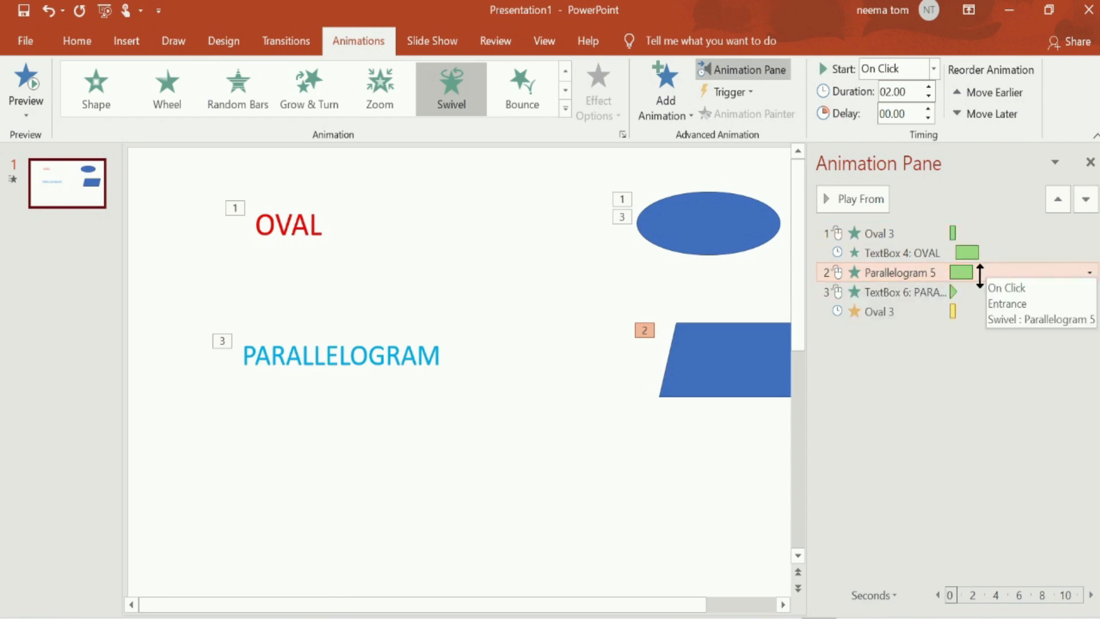
left_click_drag(979, 275, 982, 230)
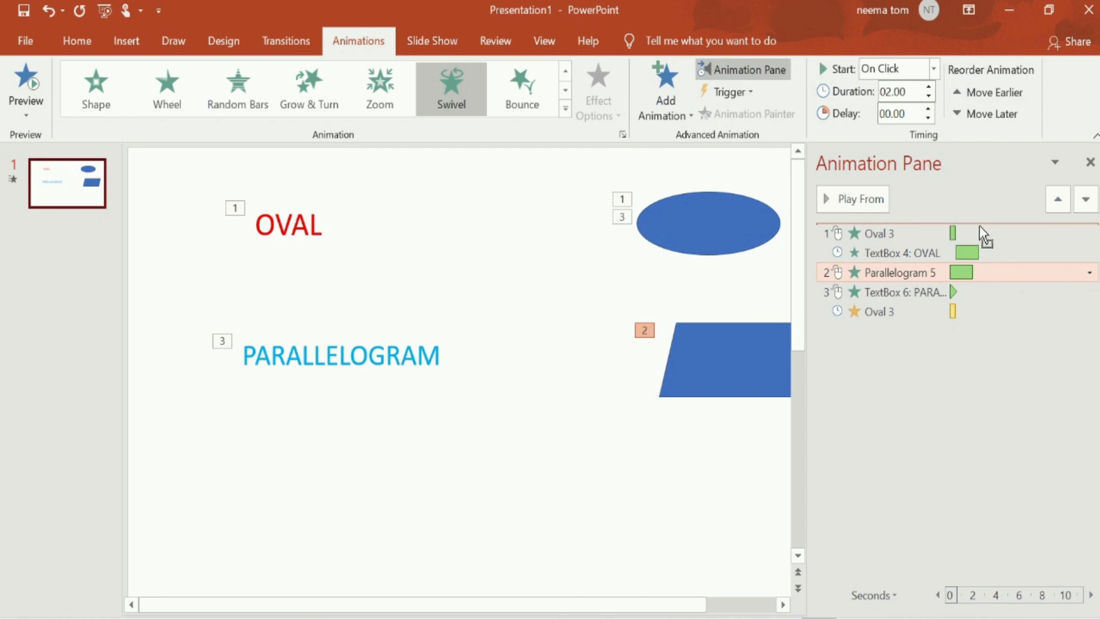
left_click_drag(978, 225, 979, 227)
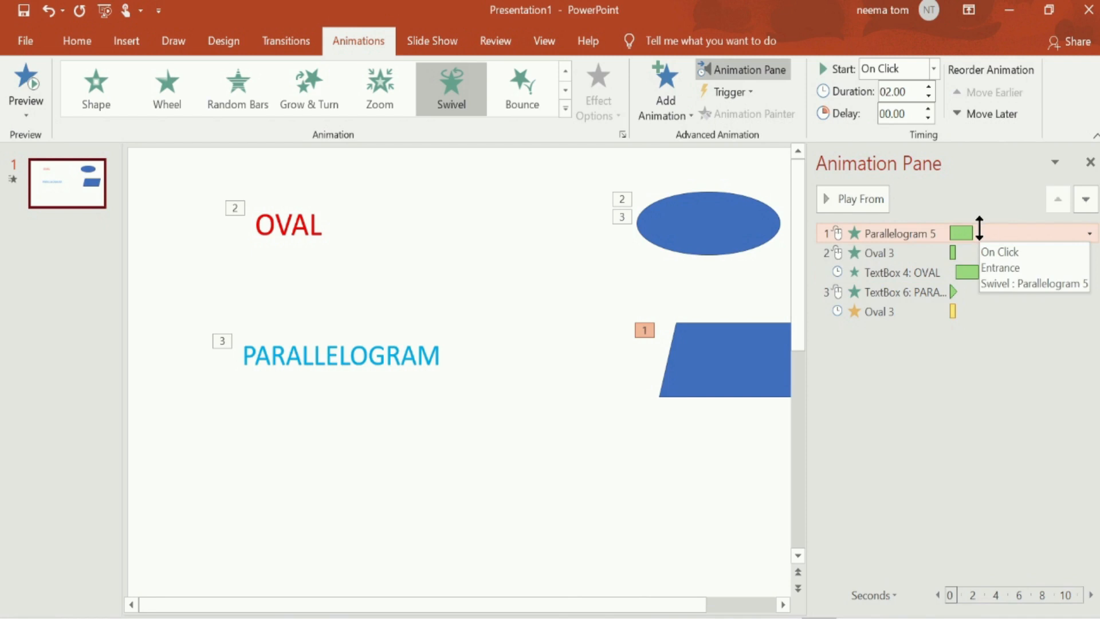
left_click(12, 178)
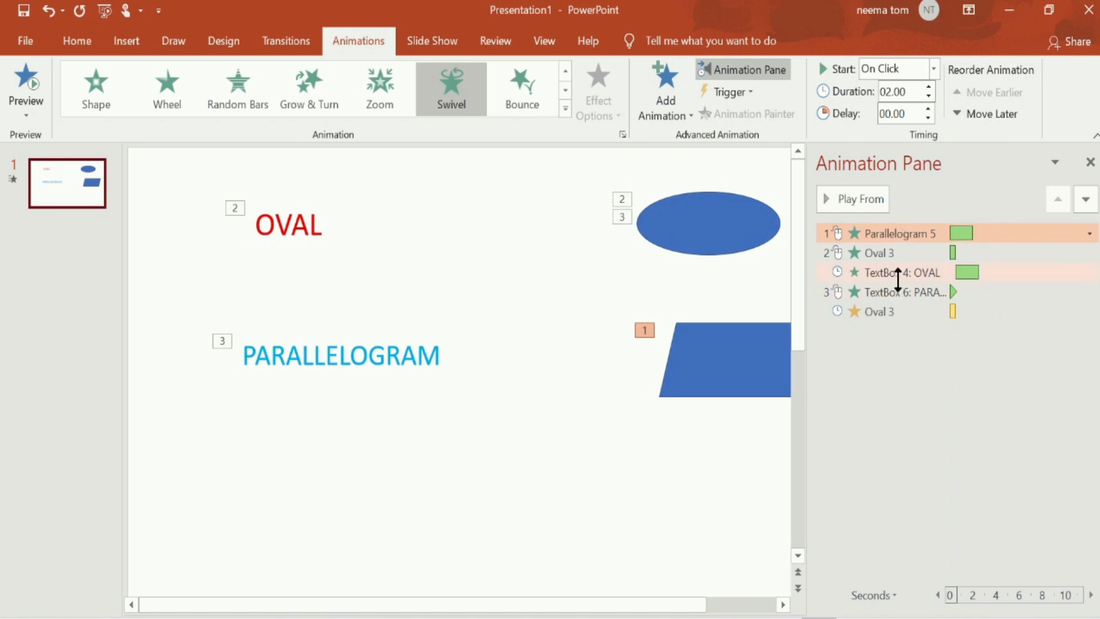
Reorder the animations to run Oval 3 entrance, OVAL text, PARALLELOGRAM text, Parallelogram 5, and the second Oval 3 effect
left_click_drag(916, 262, 923, 302)
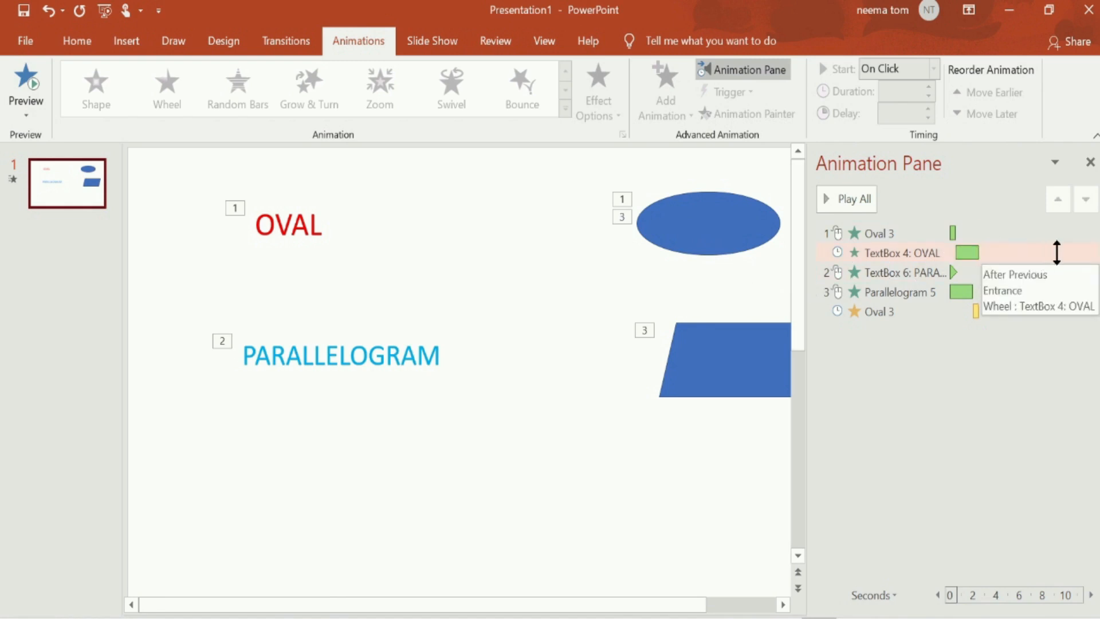
Set the OVAL text box's Wheel animation to start with the previous one and preview the slide's animations
left_click(1089, 252)
left_click(1089, 253)
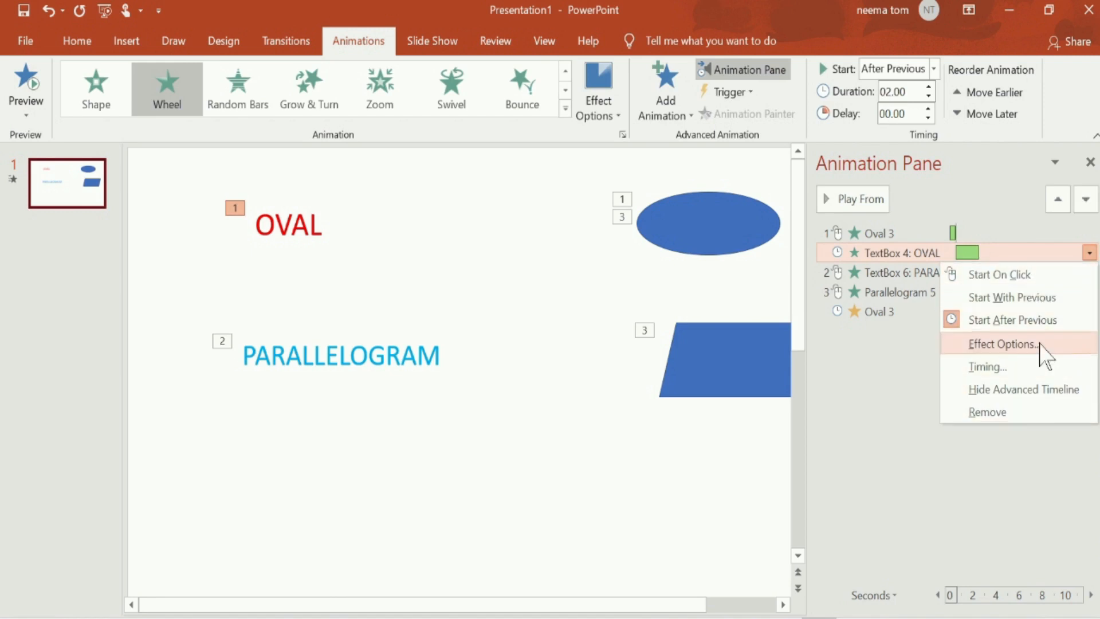
left_click(1000, 297)
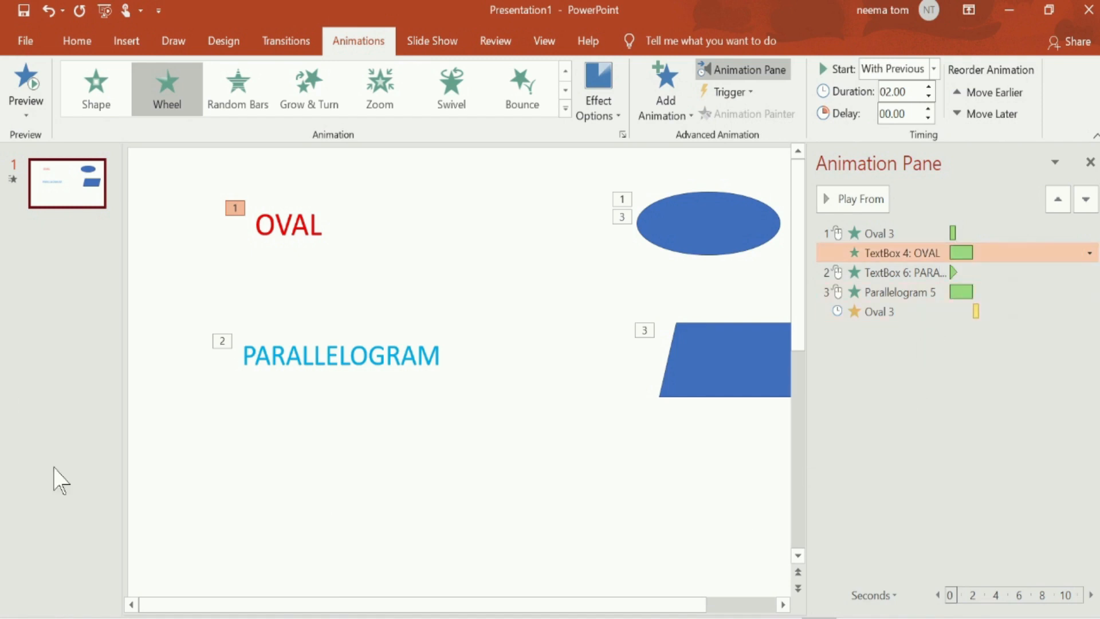
left_click(12, 180)
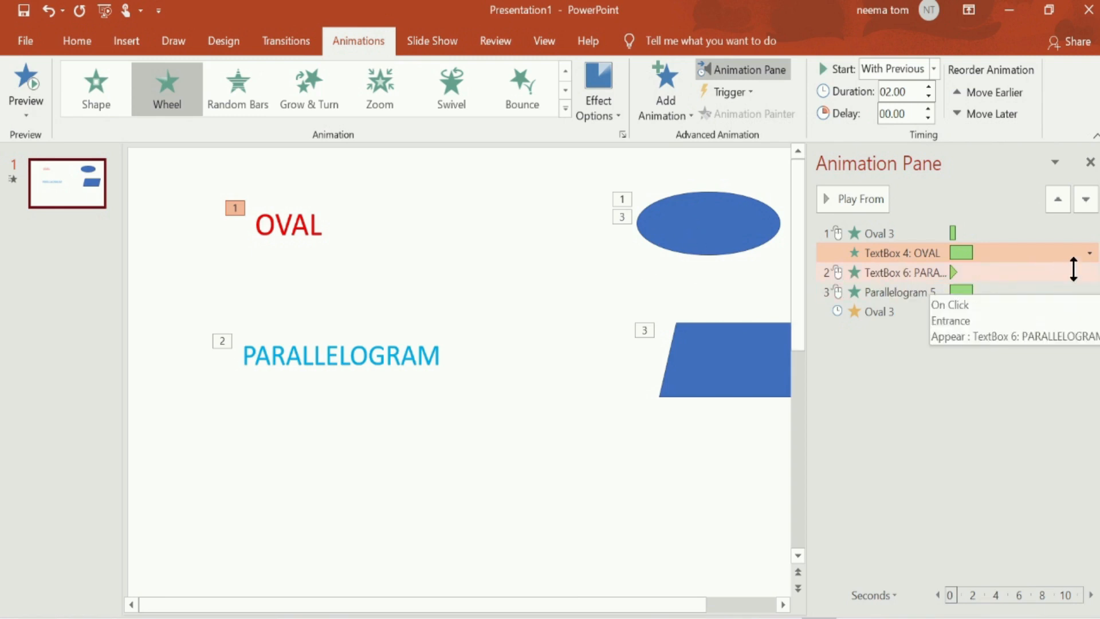
Set the PARALLELOGRAM text box's Appear animation to start after the previous one
left_click(1074, 272)
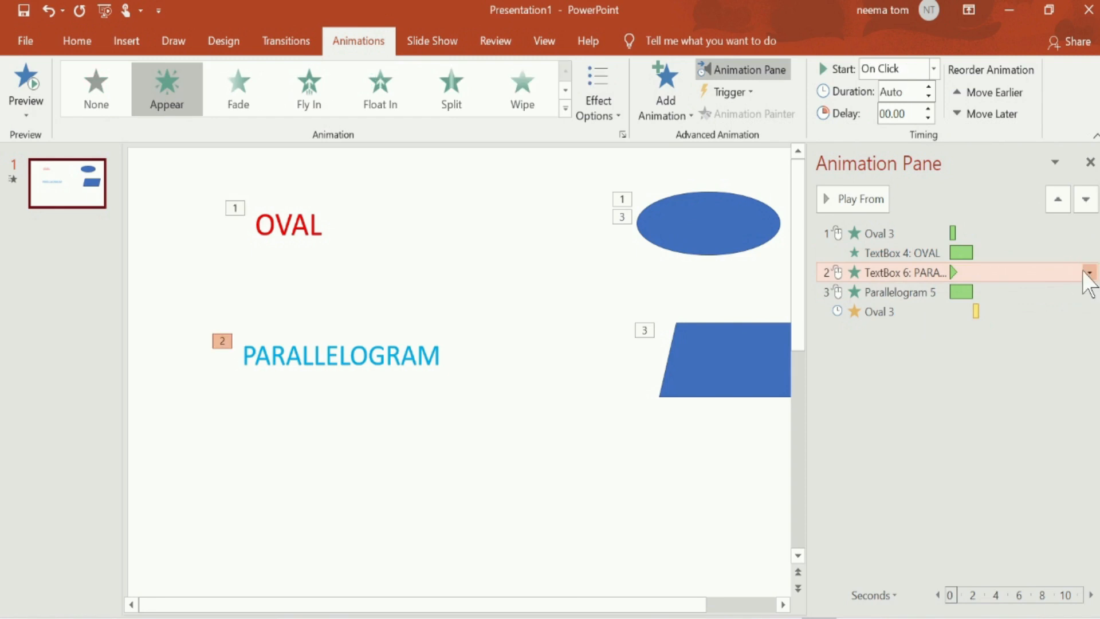
left_click(1087, 272)
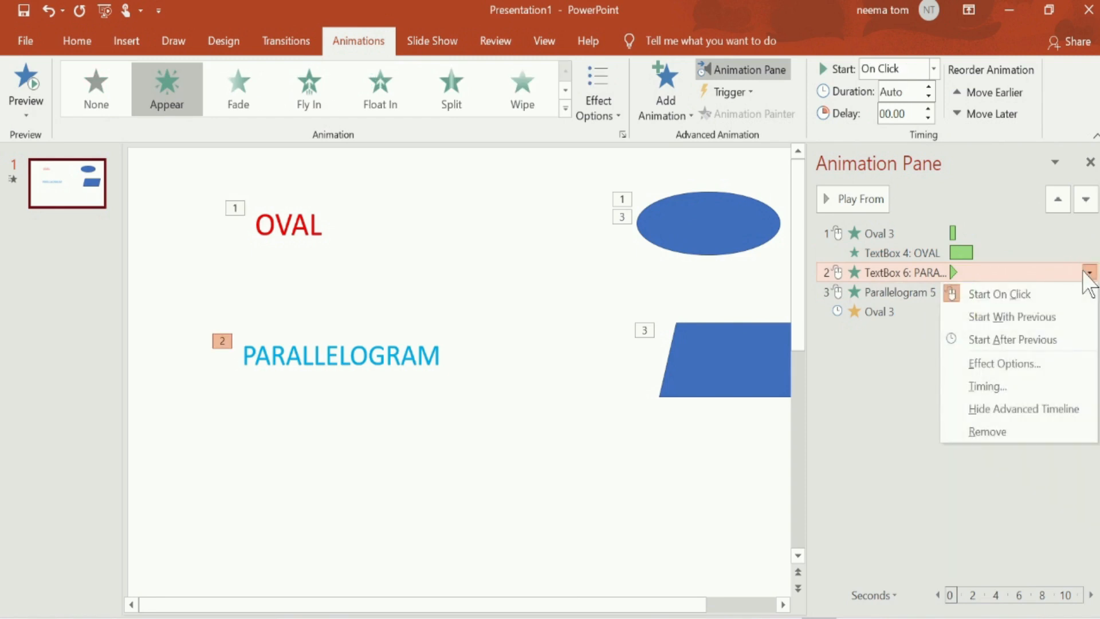
left_click(1032, 341)
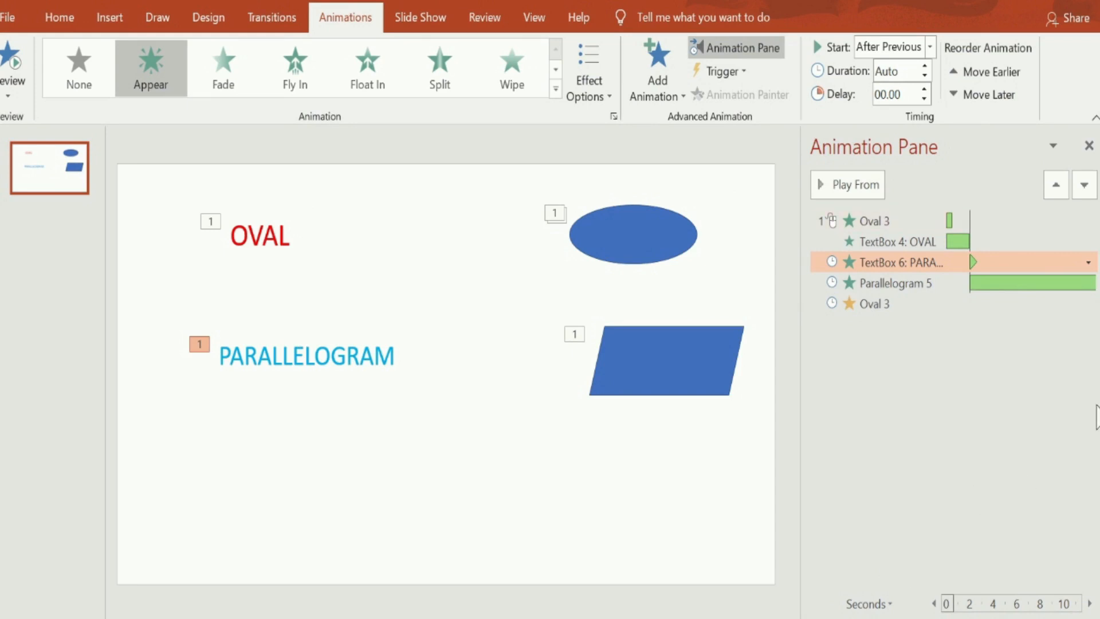
Set the PARALLELOGRAM text box's Appear effect to animate text by letter with a 0.5 second delay between letters
left_click(1088, 263)
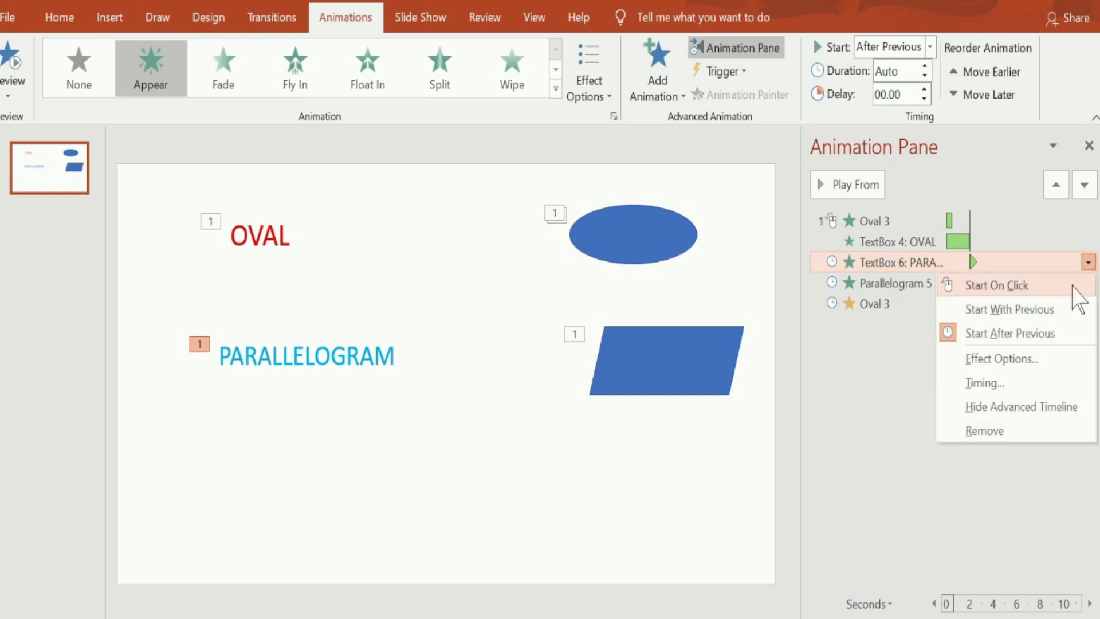
left_click(1025, 359)
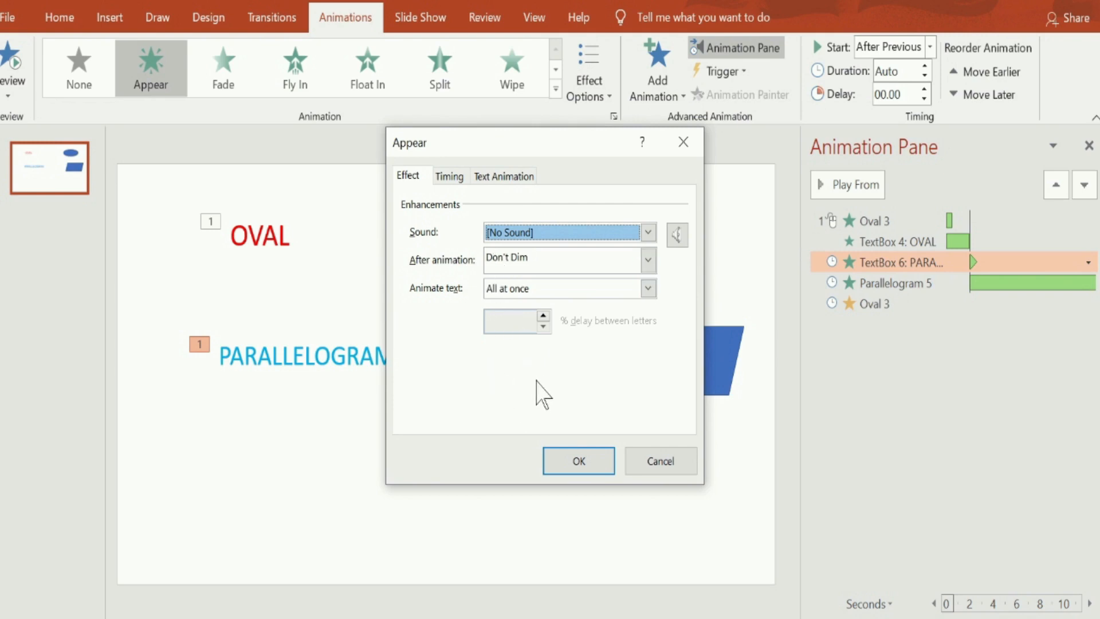
left_click(648, 232)
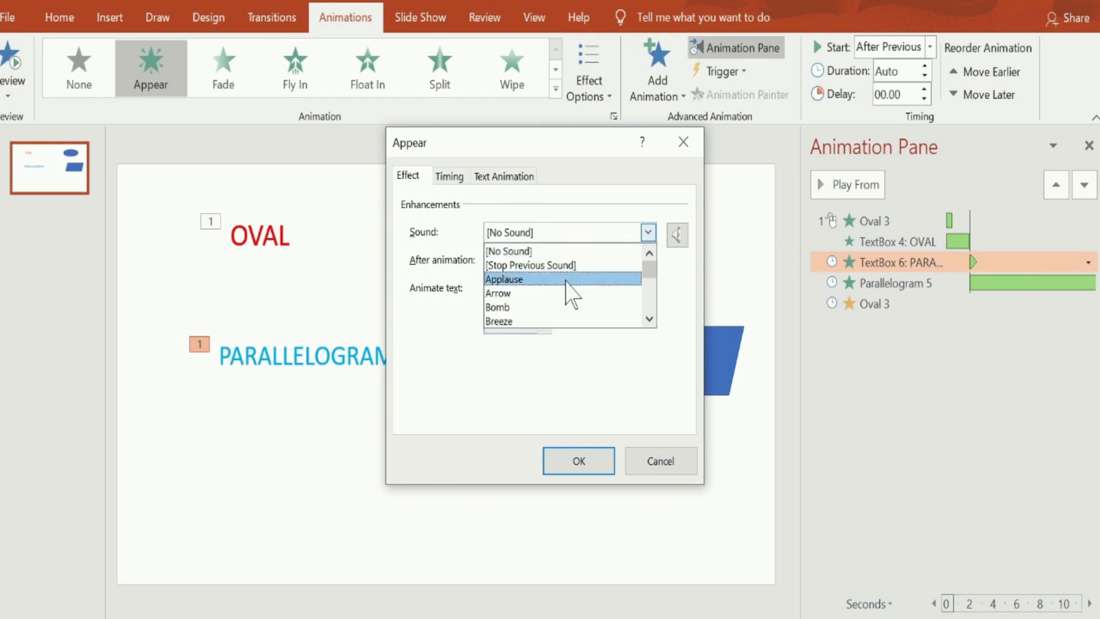
left_click(674, 281)
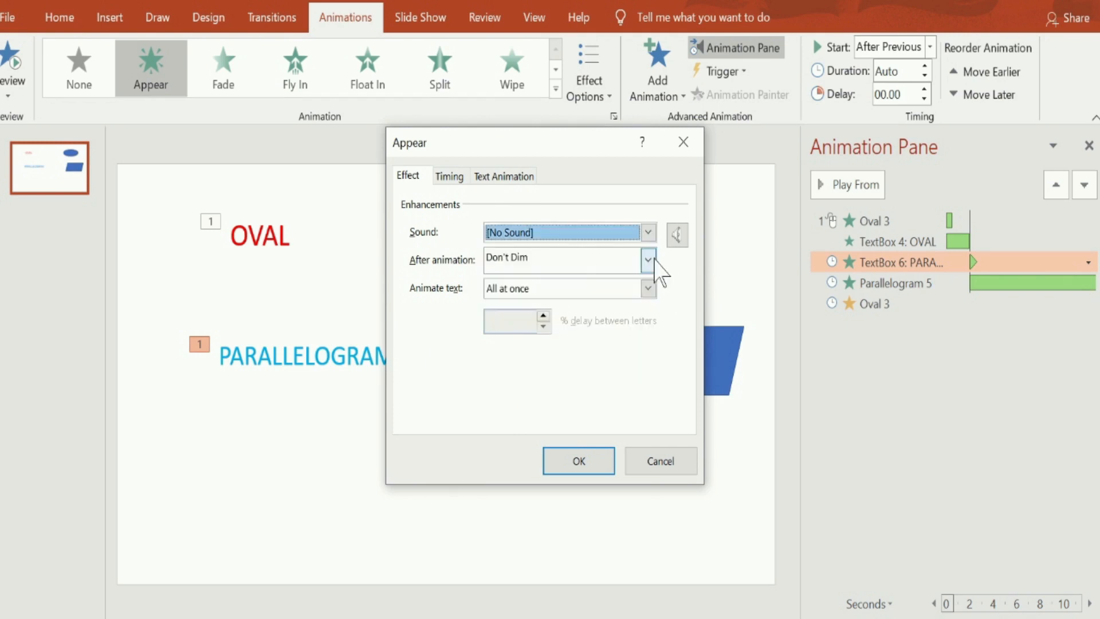
left_click(647, 260)
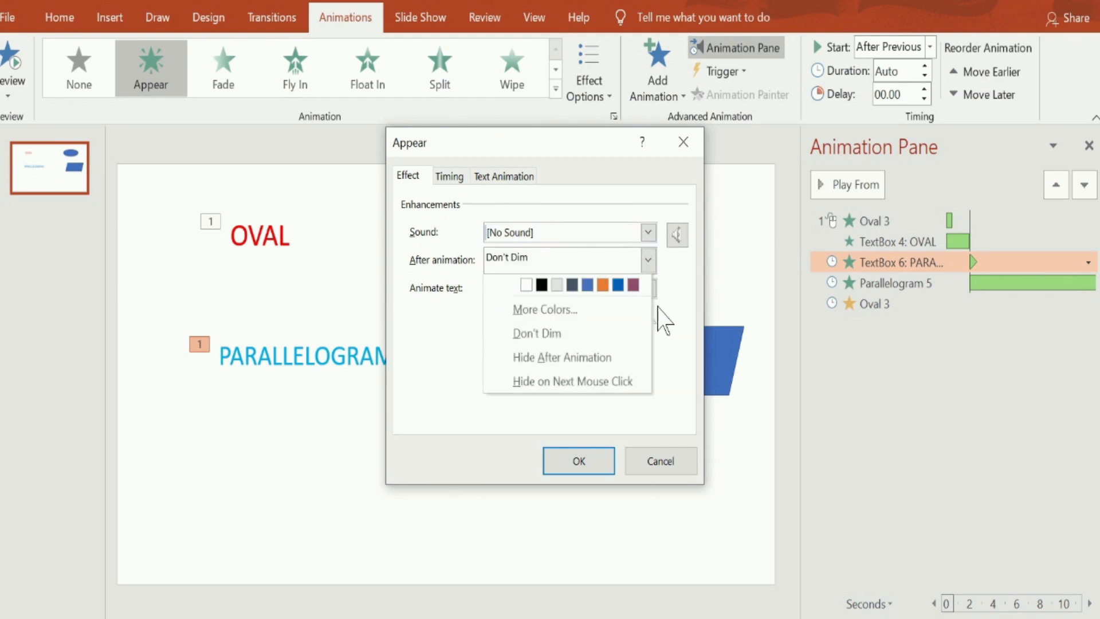
left_click(676, 327)
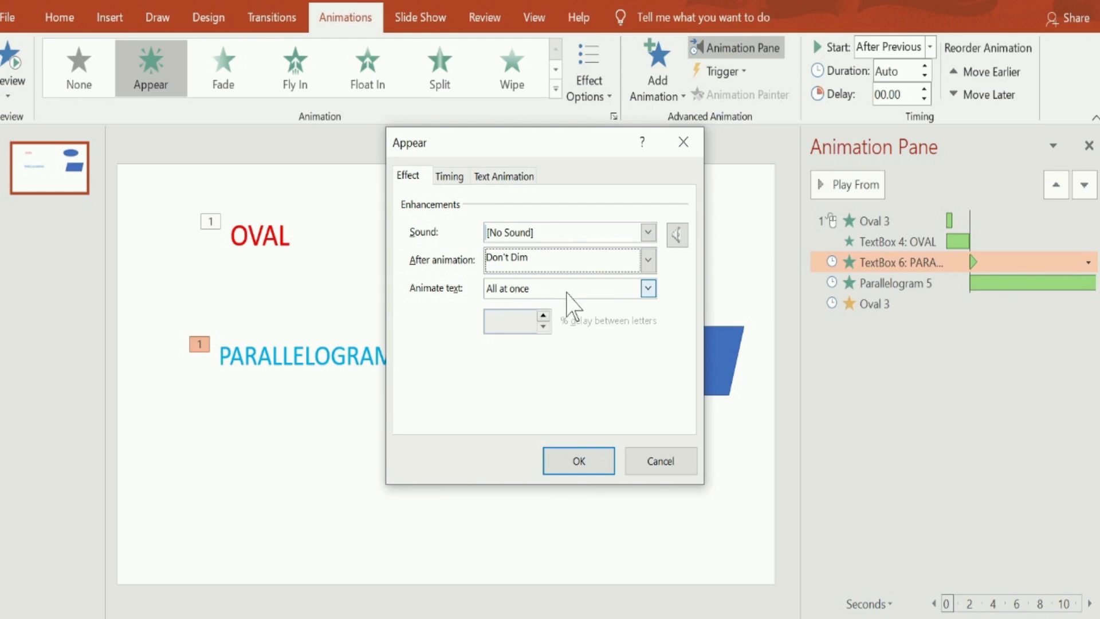
left_click(648, 289)
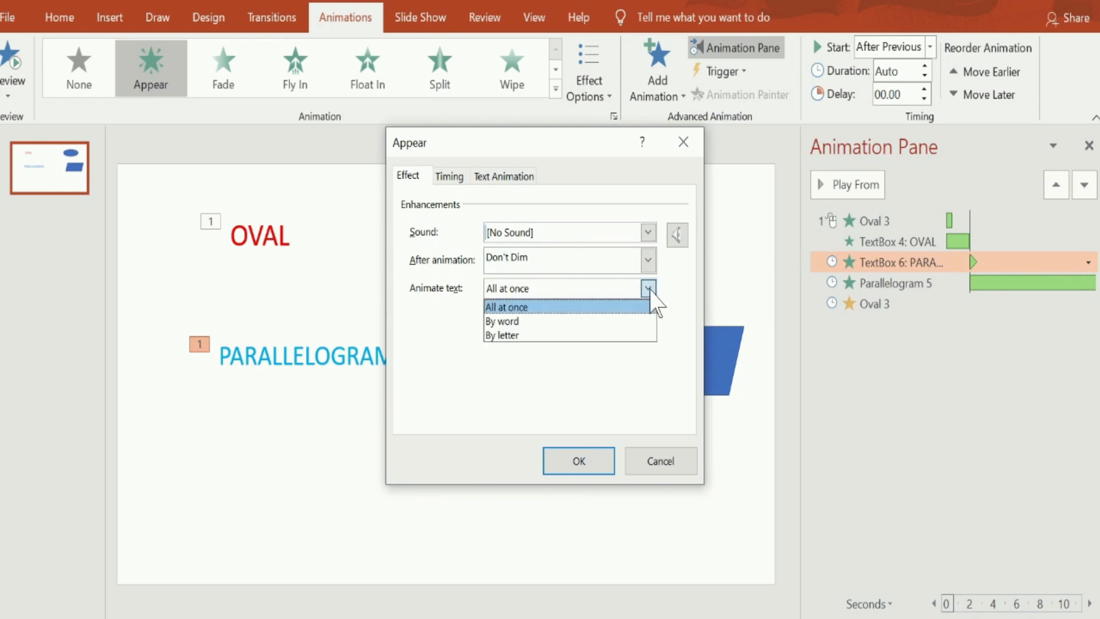
left_click(530, 335)
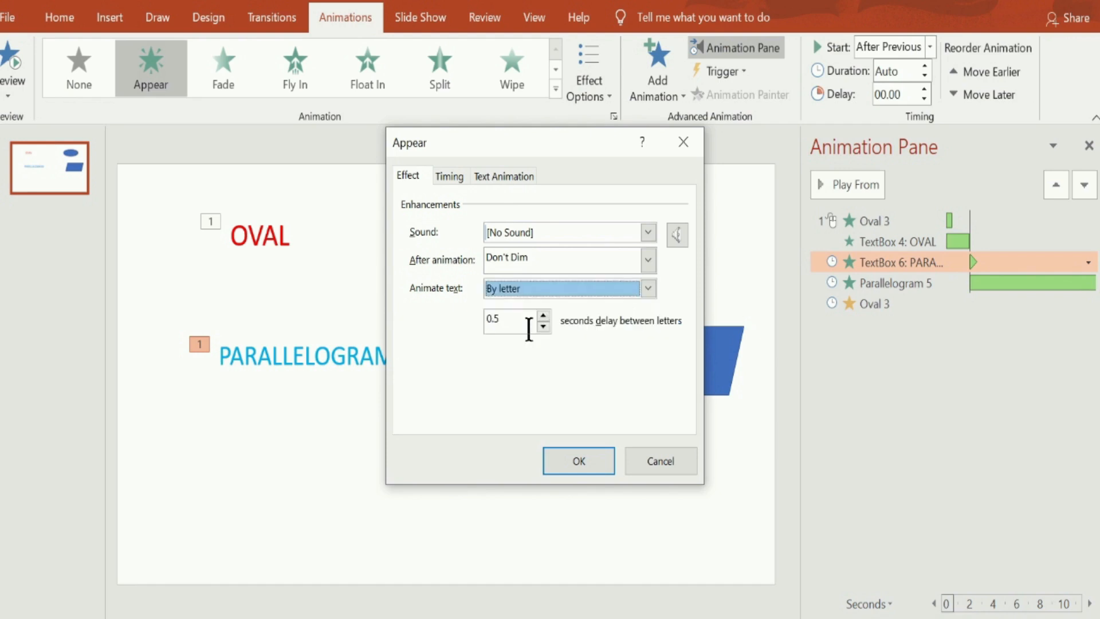
left_click(579, 460)
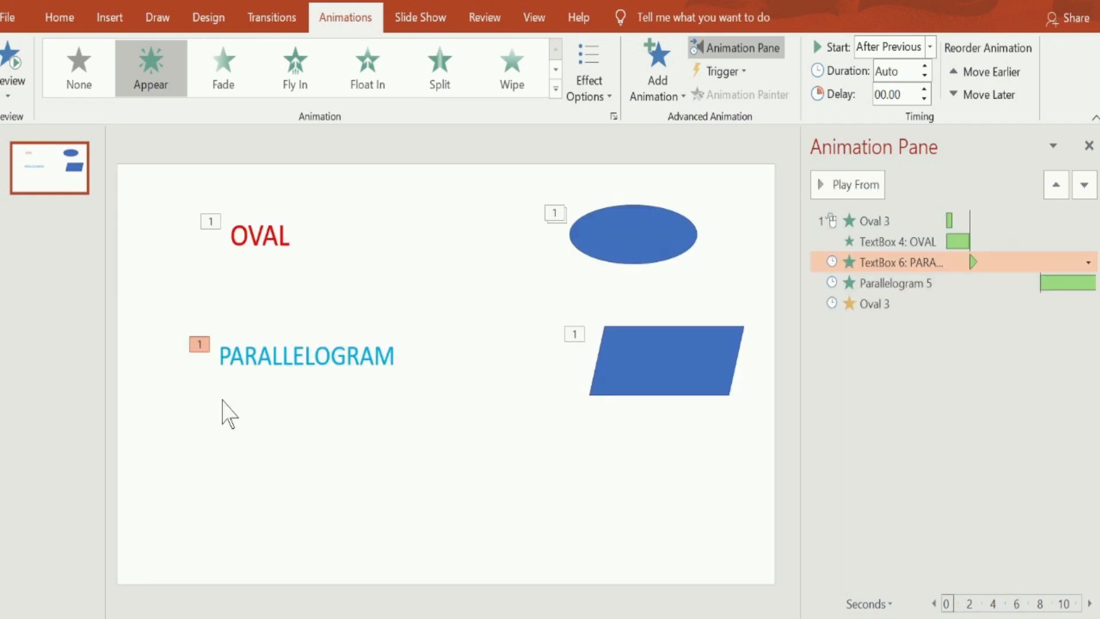
Set the delay of Parallelogram 5's Swivel animation to 4 seconds and preview the slide's animations
left_click(963, 287)
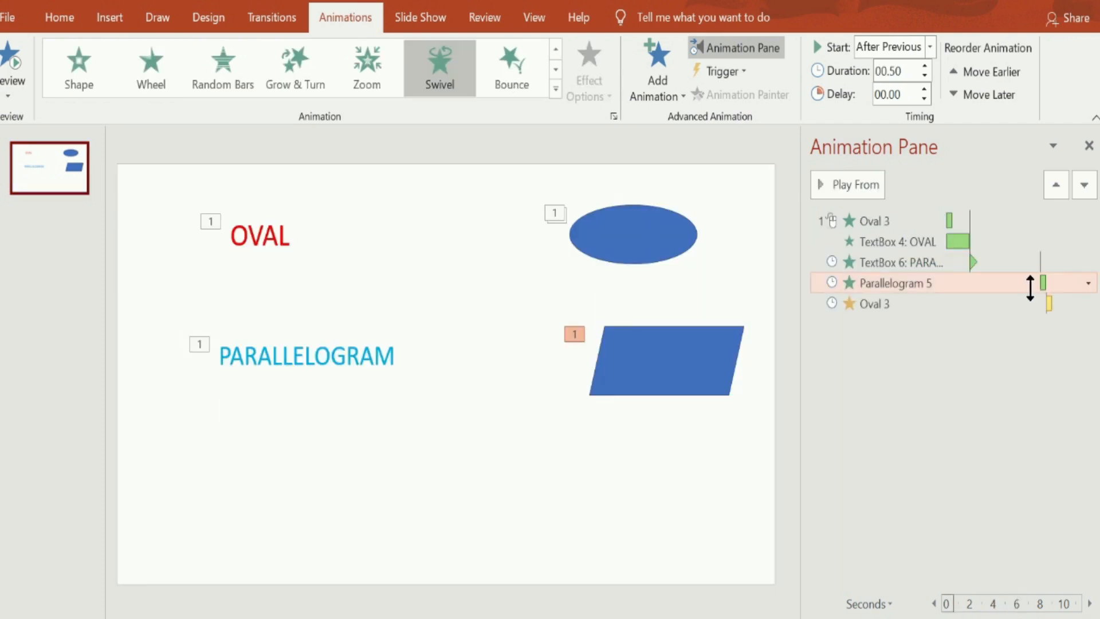
left_click(1087, 283)
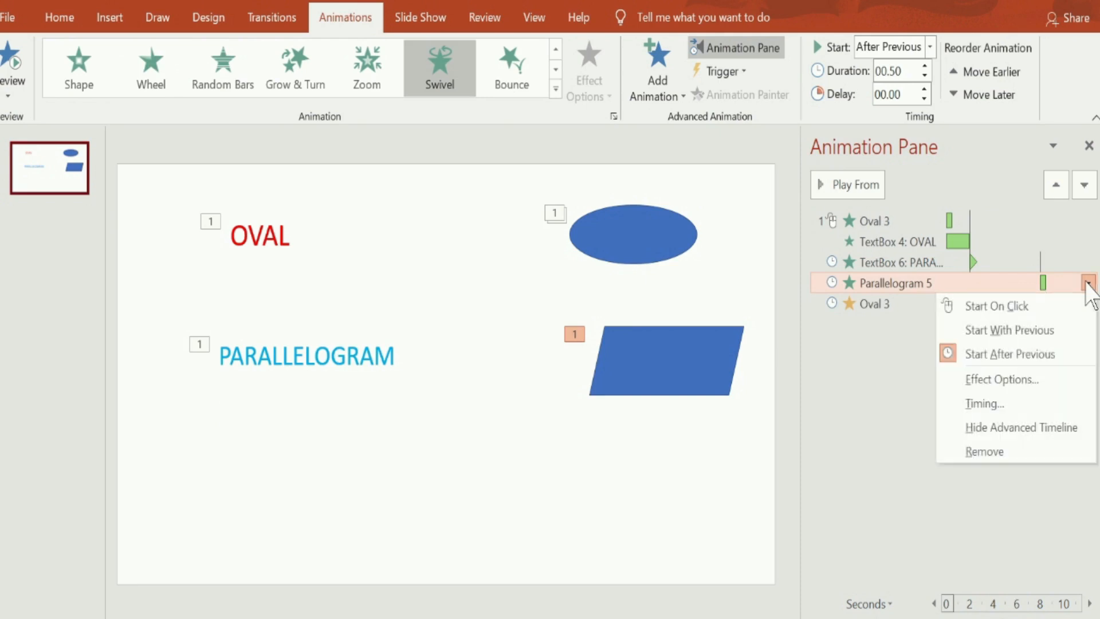
left_click(1028, 381)
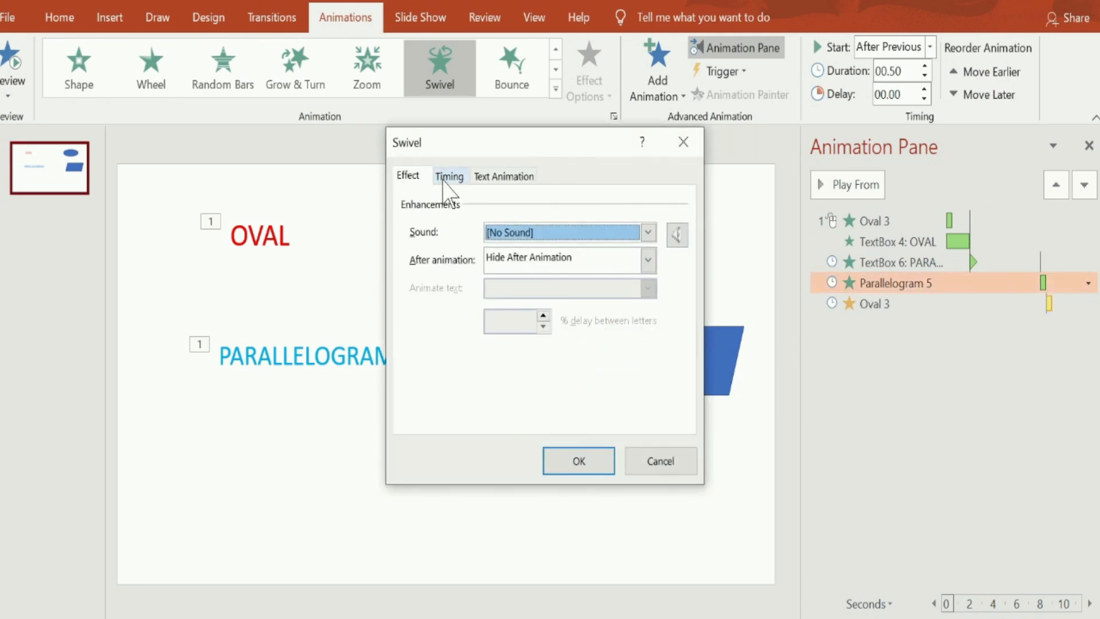
left_click(449, 176)
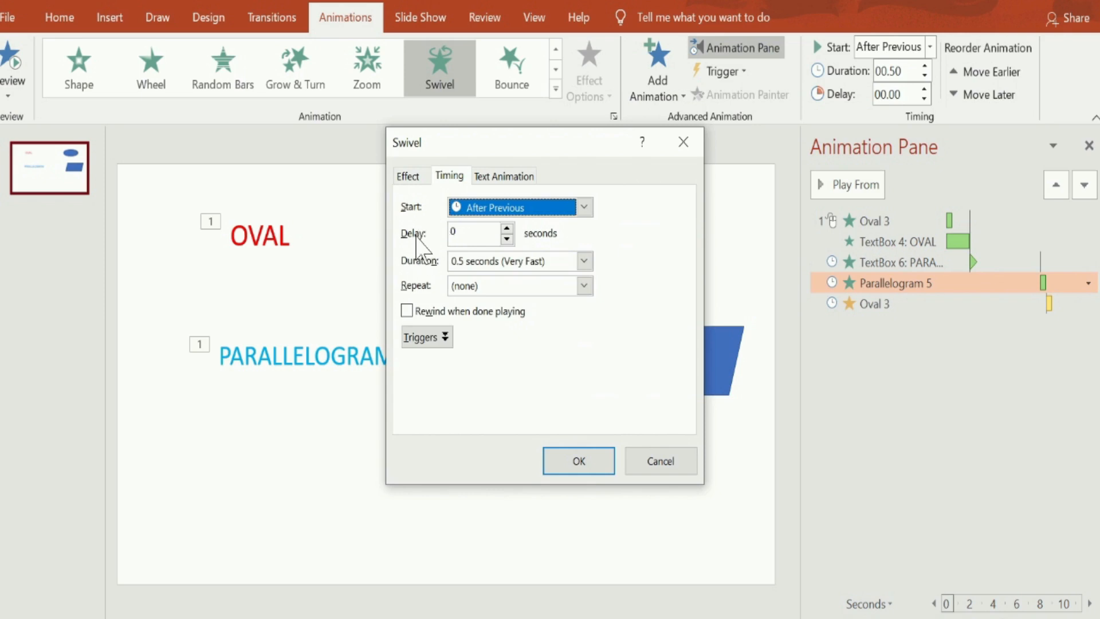
left_click(507, 229)
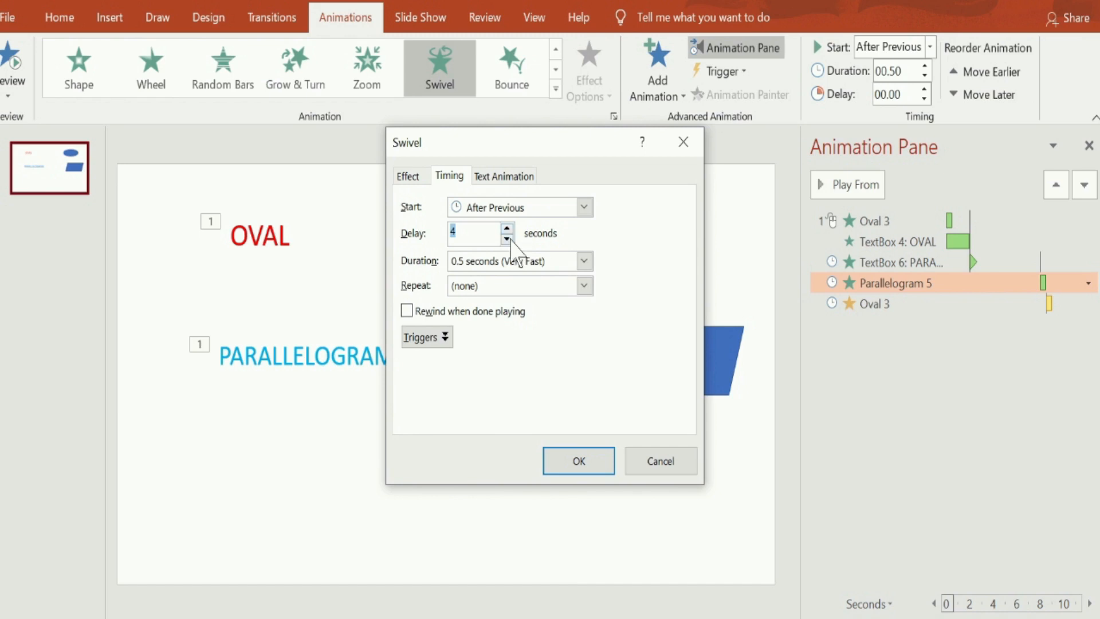
left_click(575, 463)
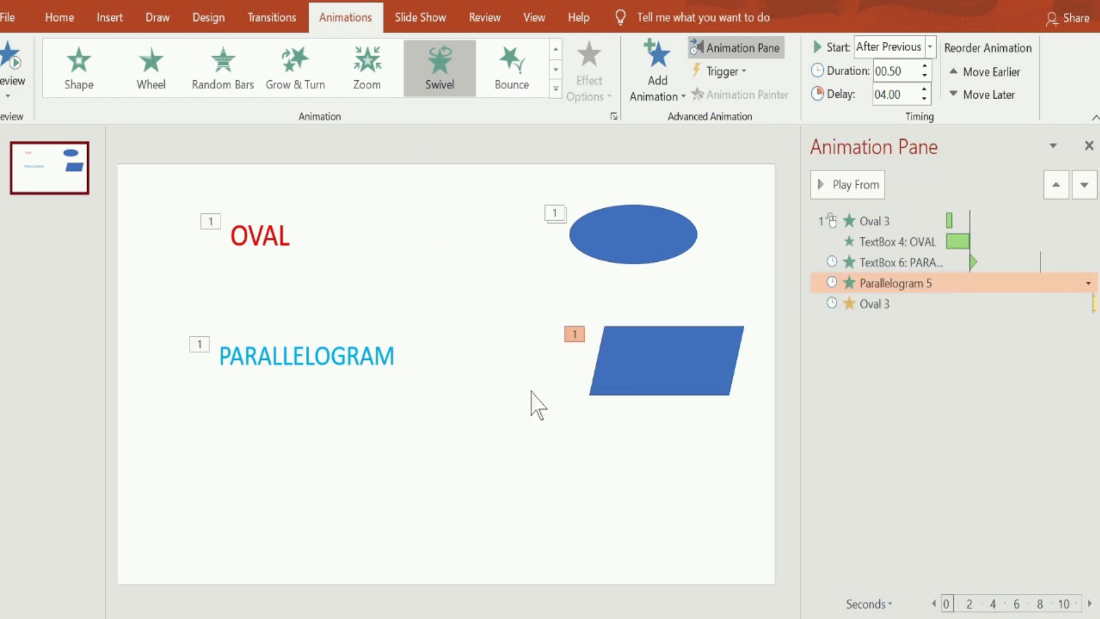
left_click(1, 166)
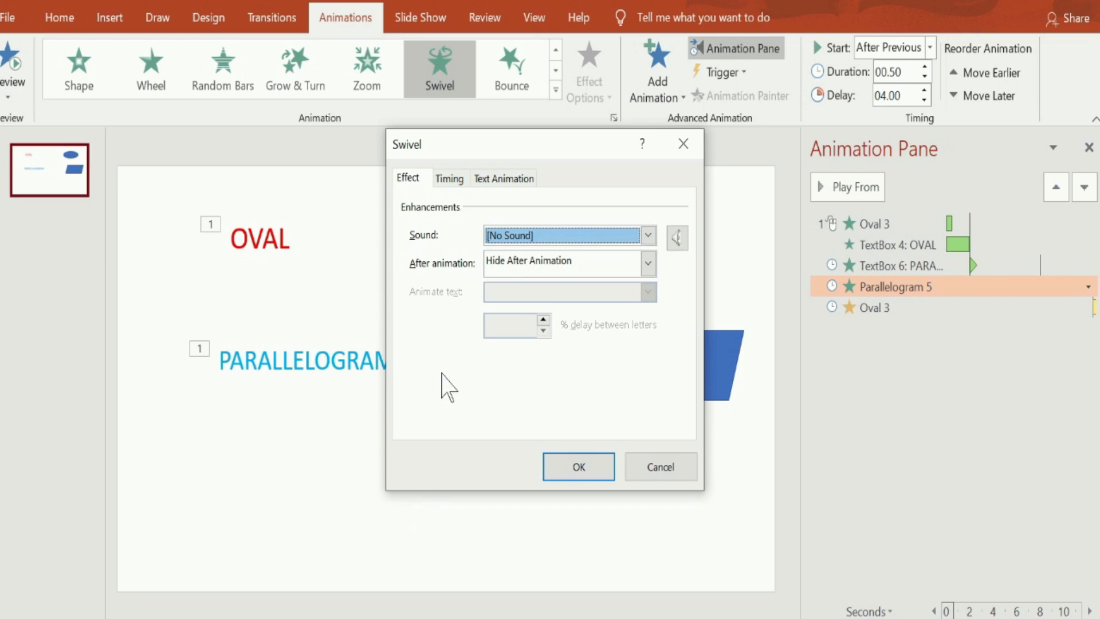
Set the duration of Parallelogram 5's Swivel animation to 20 seconds (Extremely Slow) and preview the slide's animations
left_click(450, 179)
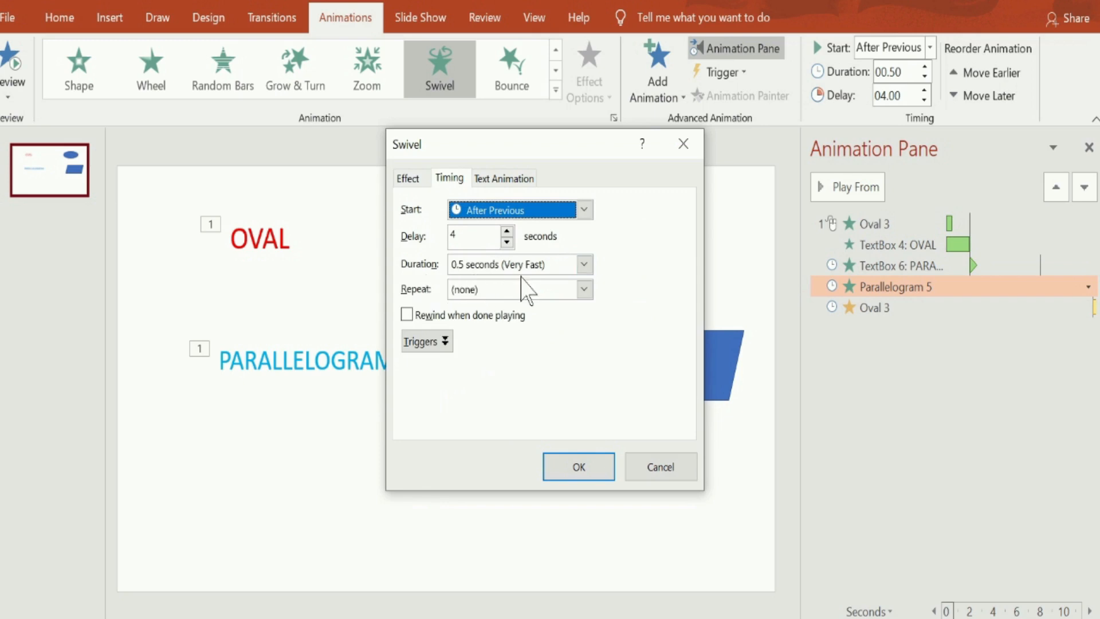
left_click(583, 265)
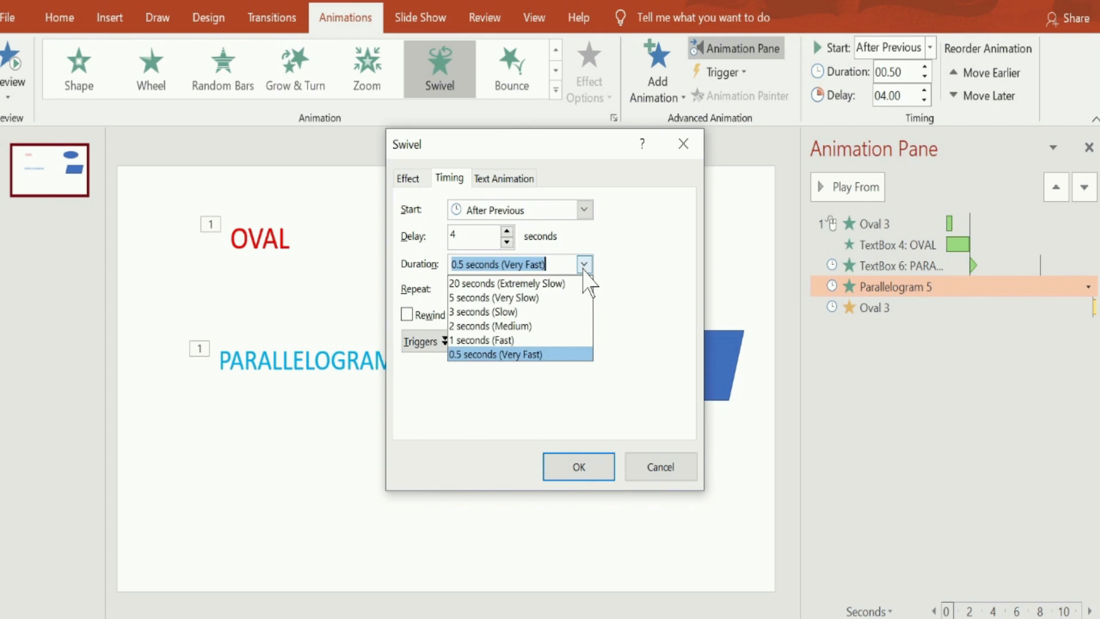
left_click(558, 283)
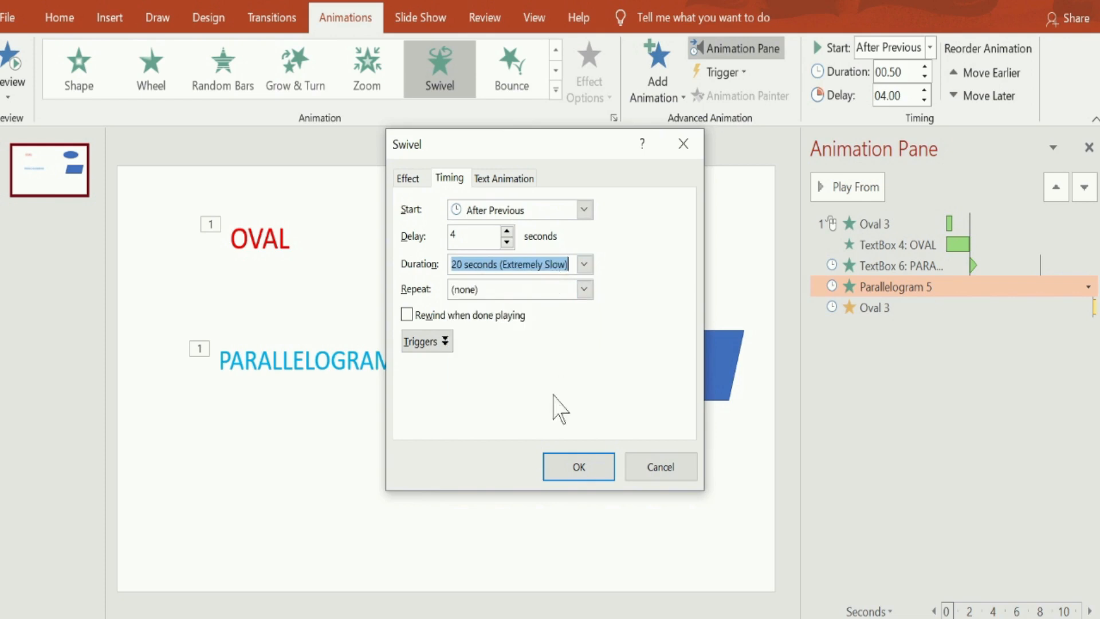
left_click(565, 467)
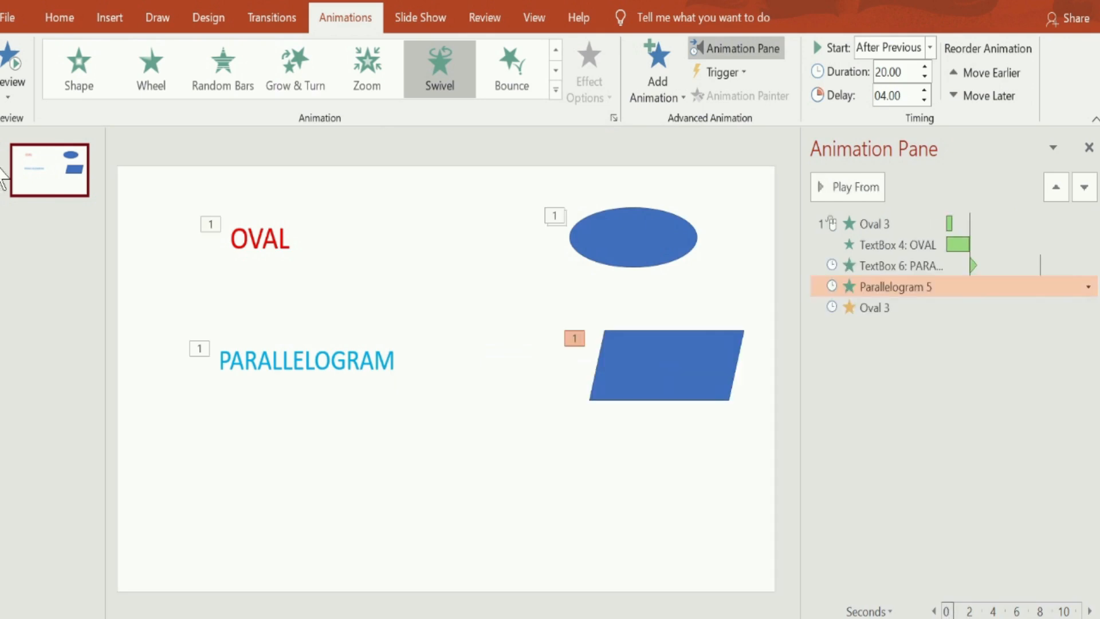
left_click(1, 169)
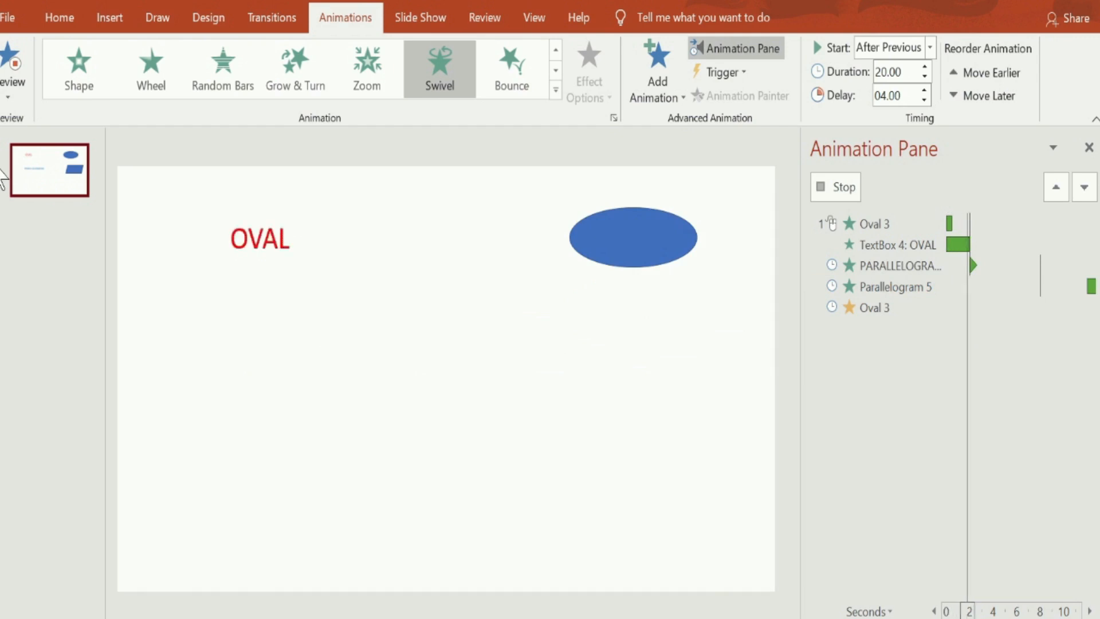